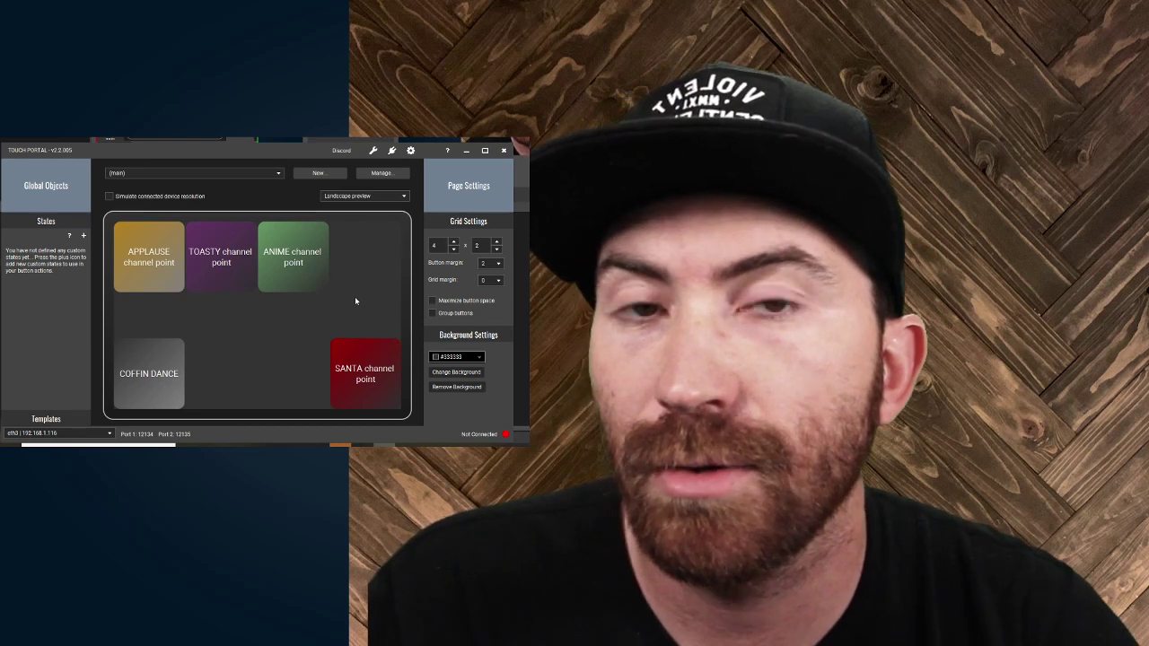
Step: Go to the Twitch Creator Dashboard's Channel Points page and open Manage Rewards & Challenges
{"action": "key", "text": "alt+Tab"}
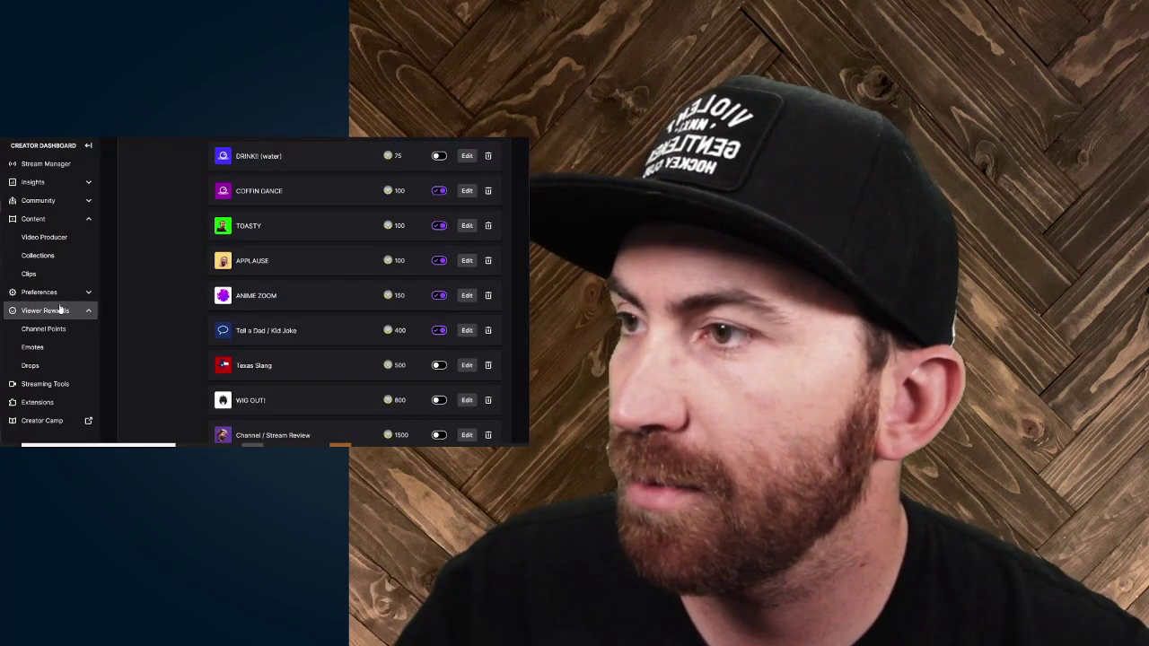
{"action": "left_click", "coordinate": [54, 330]}
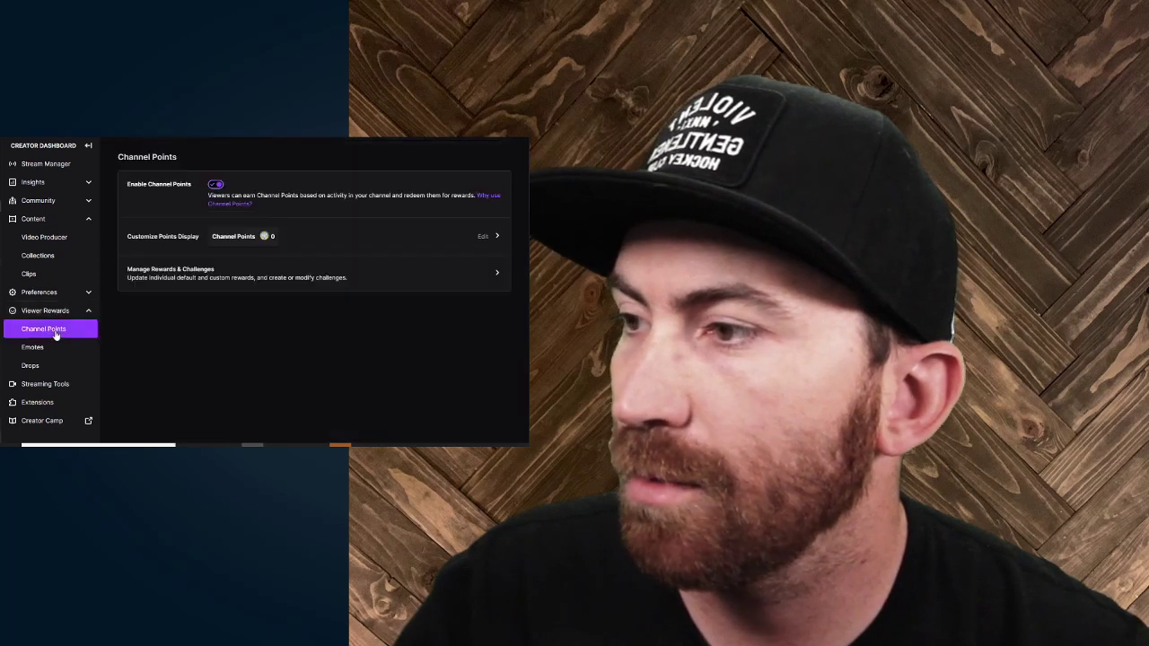
{"action": "left_click", "coordinate": [168, 279]}
{"action": "scroll", "coordinate": [437, 318], "scroll_direction": "down", "scroll_amount": 10}
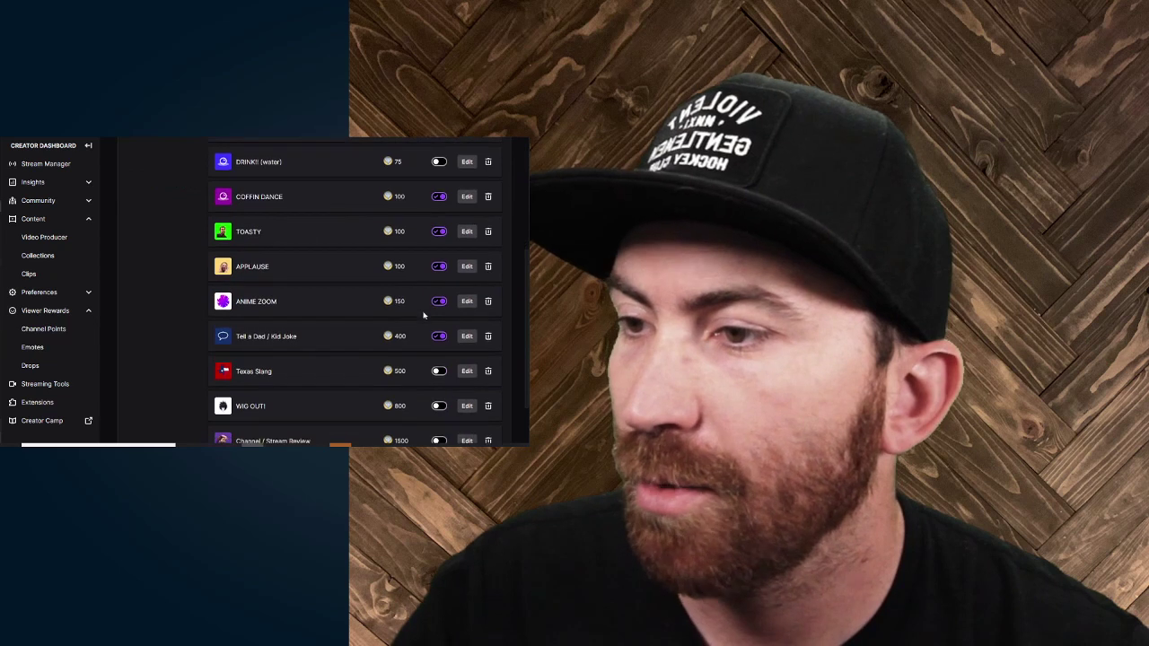
Step: Create a custom reward named 'Homer Hides' costing 100 channel points
{"action": "left_click", "coordinate": [255, 334]}
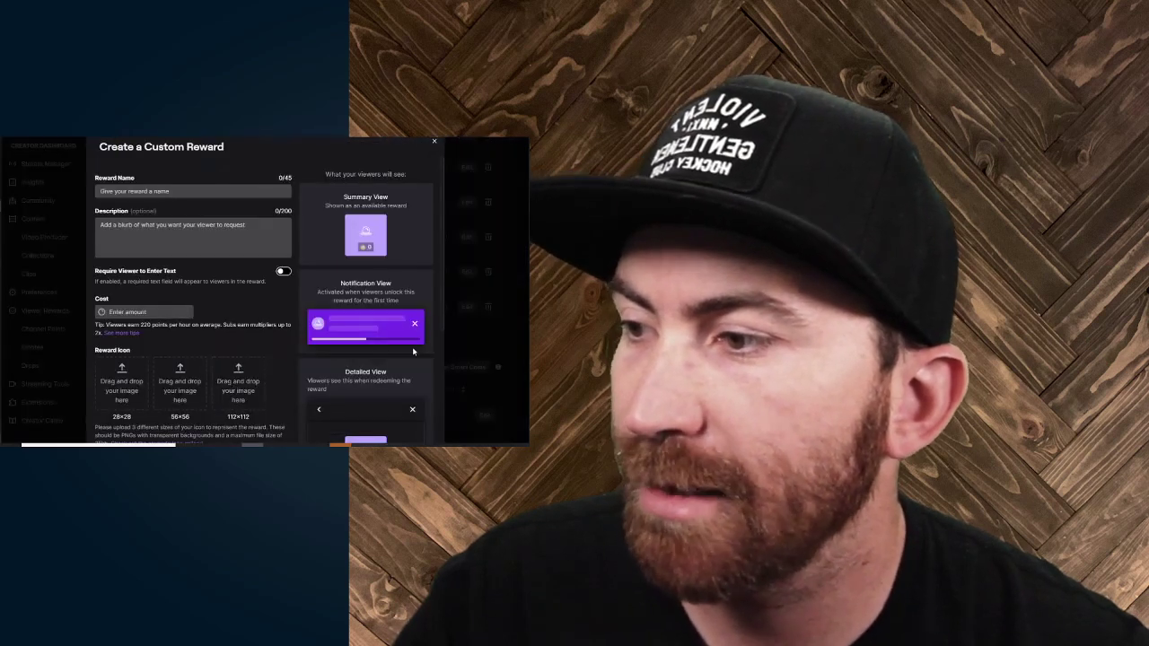
{"action": "left_click", "coordinate": [260, 191]}
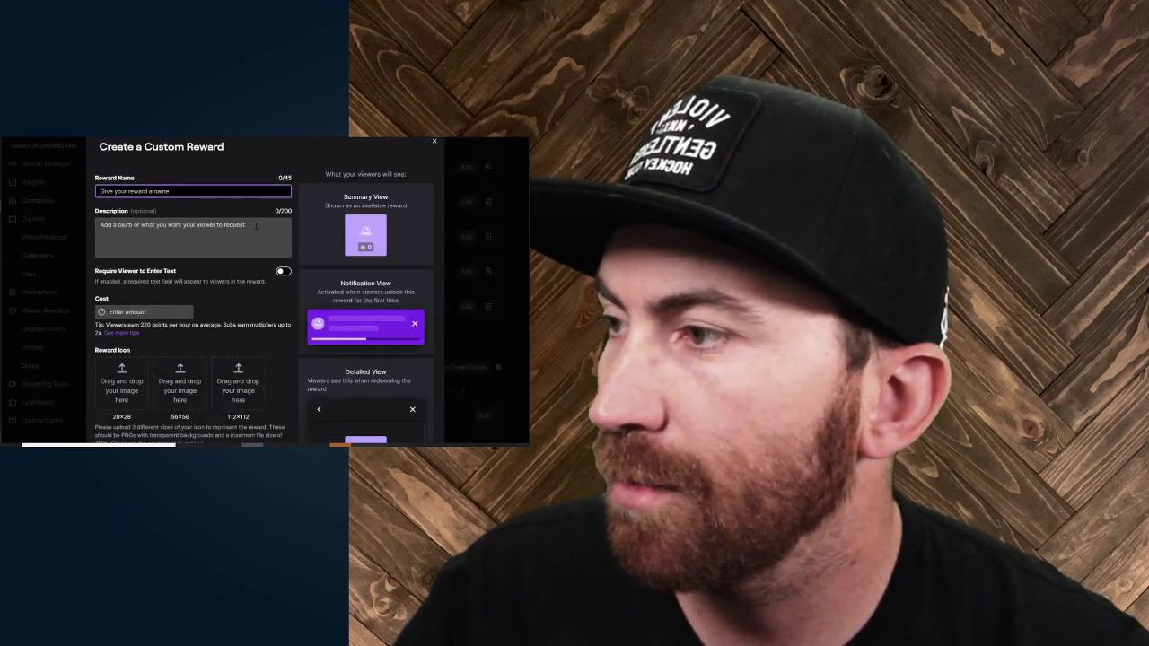
{"action": "type", "text": "Homer Hi"}
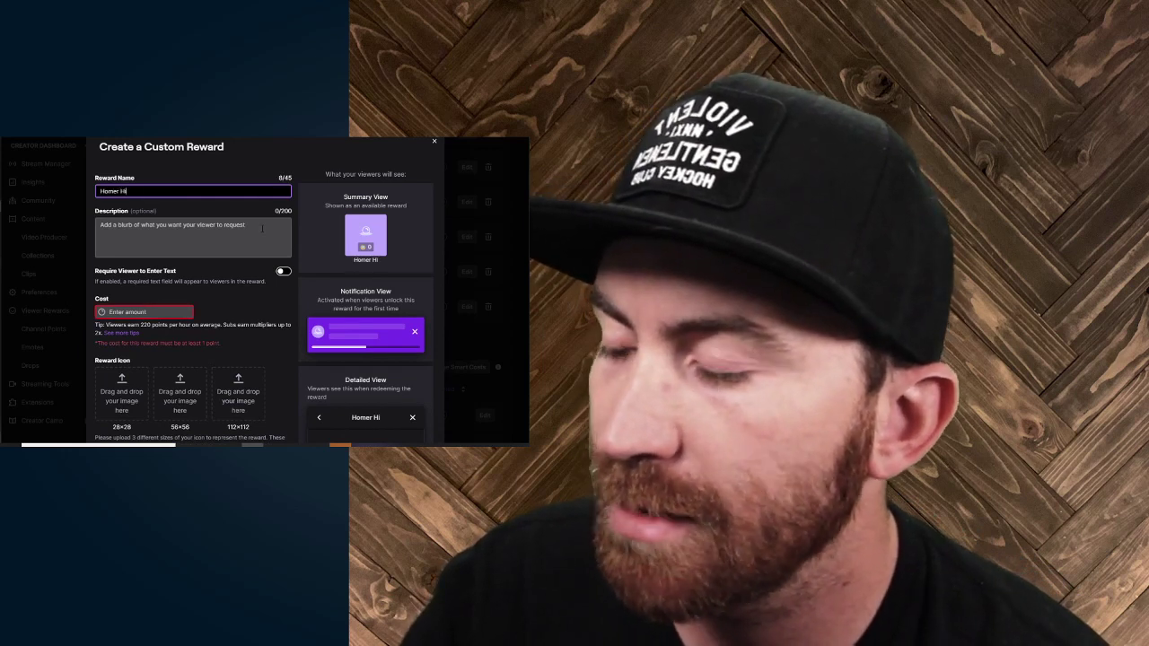
{"action": "type", "text": "des"}
{"action": "key", "text": "Tab"}
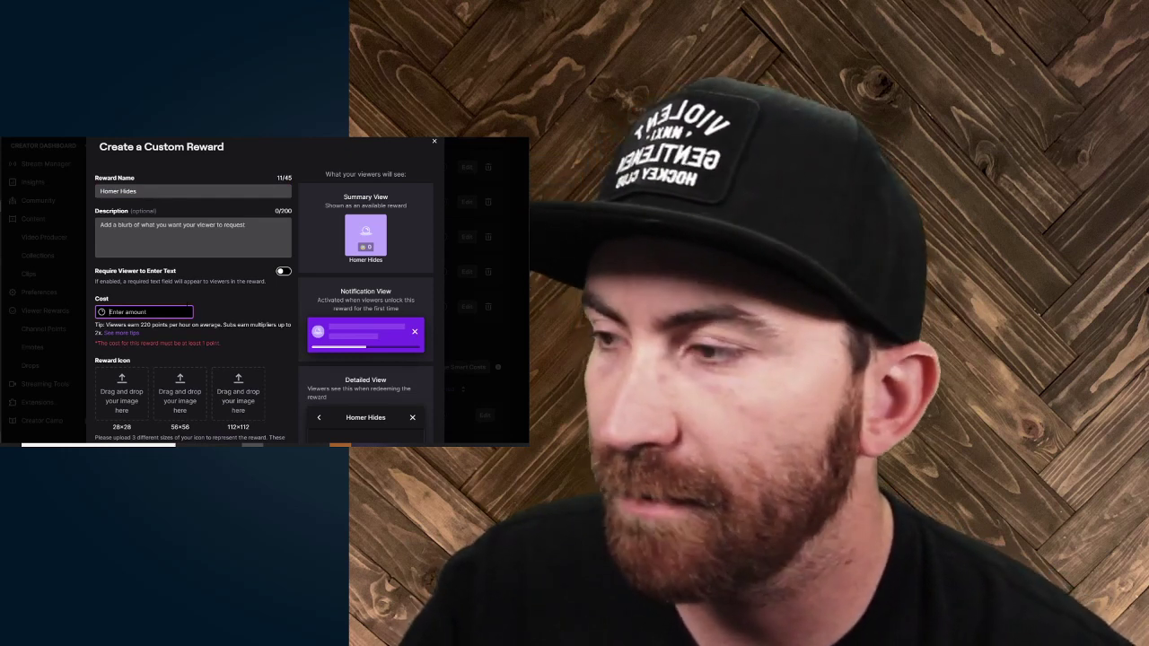
{"action": "type", "text": "100"}
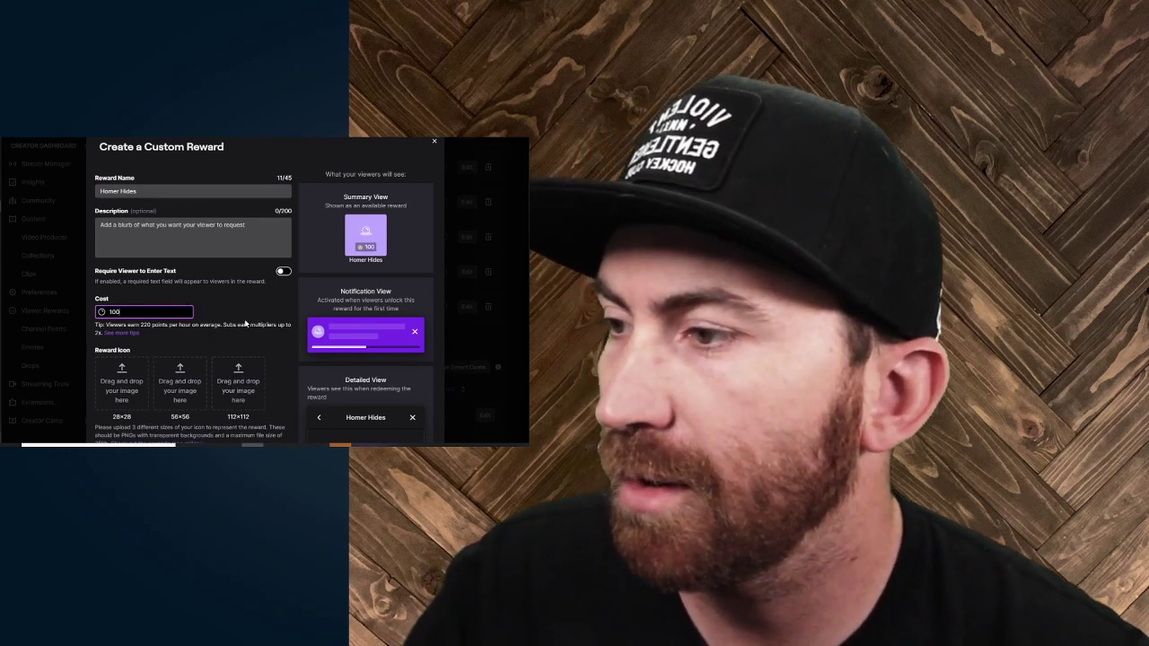
{"action": "left_click", "coordinate": [258, 326]}
Step: Review the new reward, select its 'Homer Hides' name, and switch OBS to the YouTube SCREEN 2 scene
{"action": "scroll", "coordinate": [150, 282], "scroll_direction": "down", "scroll_amount": 3}
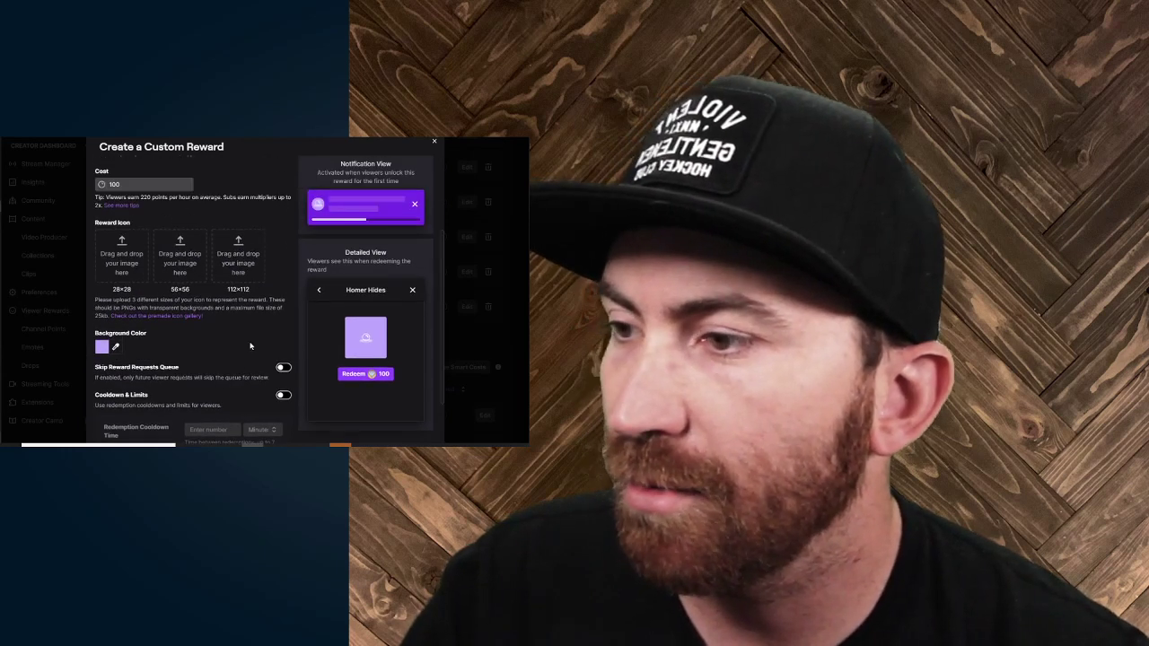
{"action": "scroll", "coordinate": [269, 354], "scroll_direction": "down", "scroll_amount": 3}
{"action": "scroll", "coordinate": [313, 370], "scroll_direction": "up", "scroll_amount": 5}
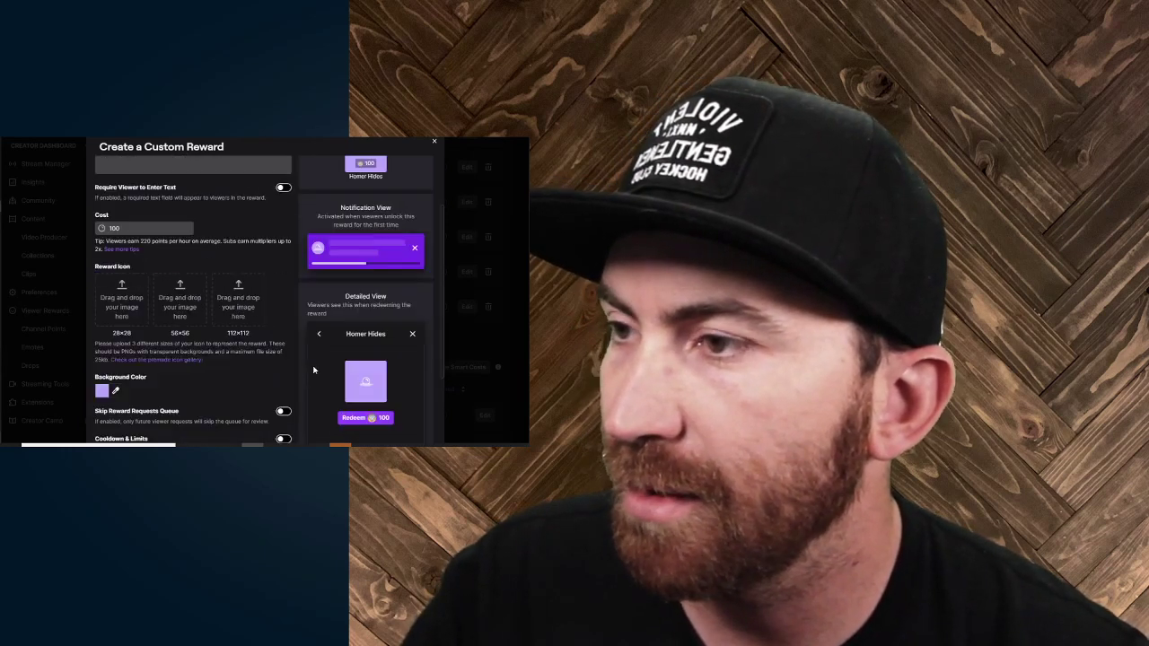
{"action": "scroll", "coordinate": [308, 370], "scroll_direction": "up", "scroll_amount": 2}
{"action": "triple_click", "coordinate": [134, 192]}
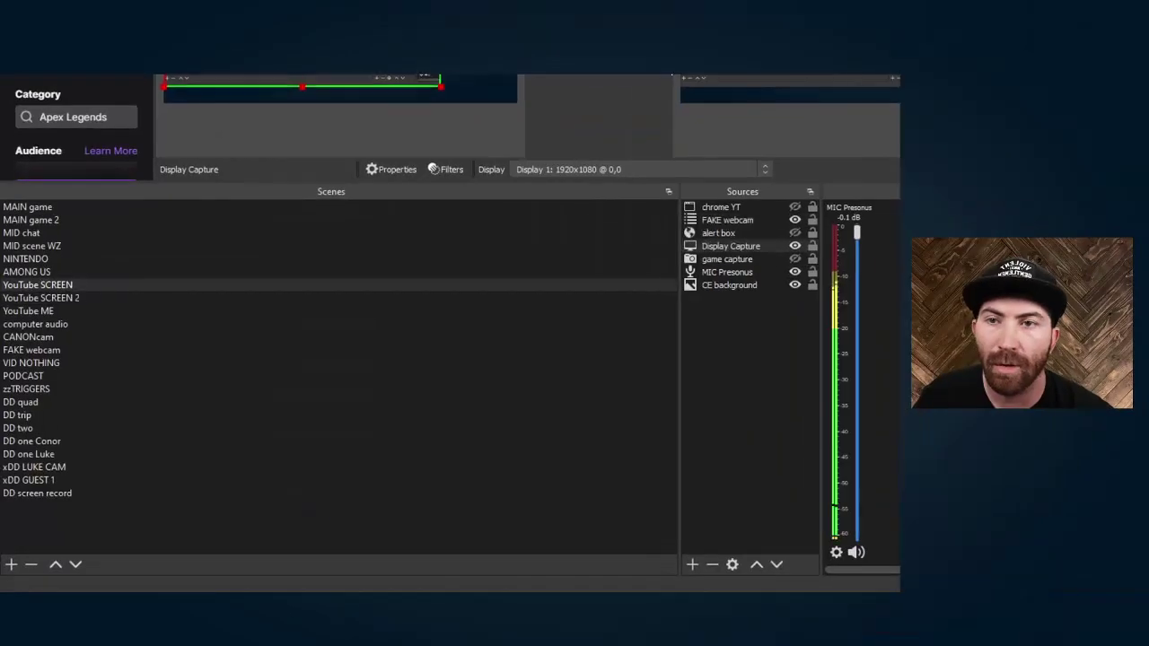
{"action": "left_click", "coordinate": [40, 297]}
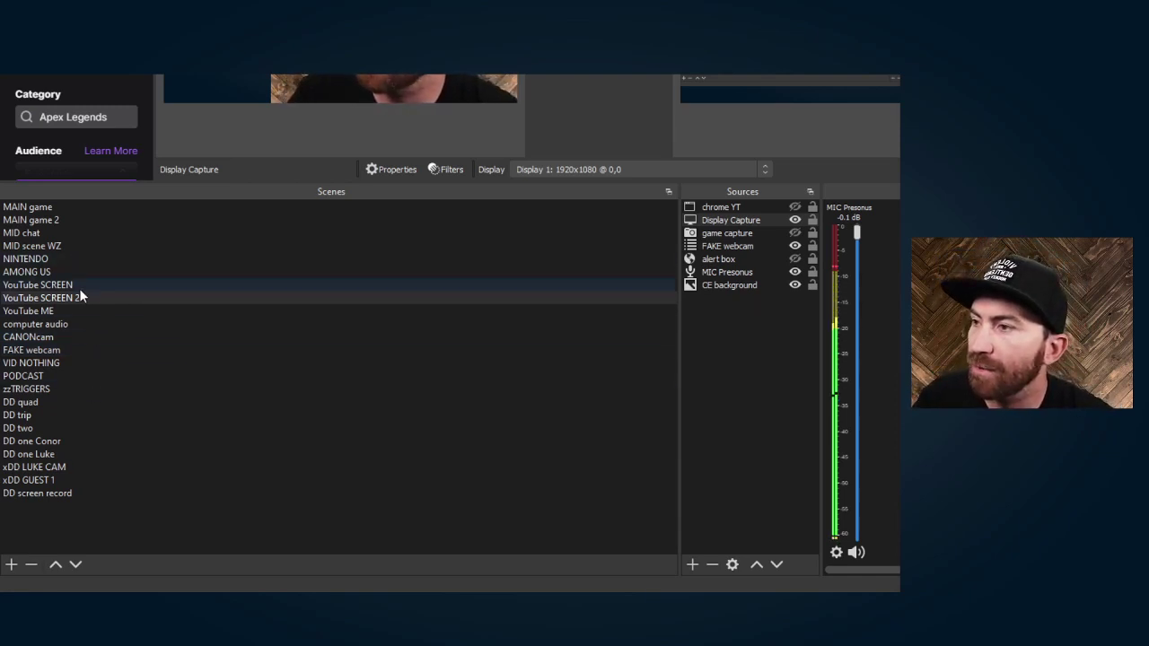
Step: Switch to the zzTRIGGERS scene and start adding a new source to it
{"action": "left_click", "coordinate": [35, 389]}
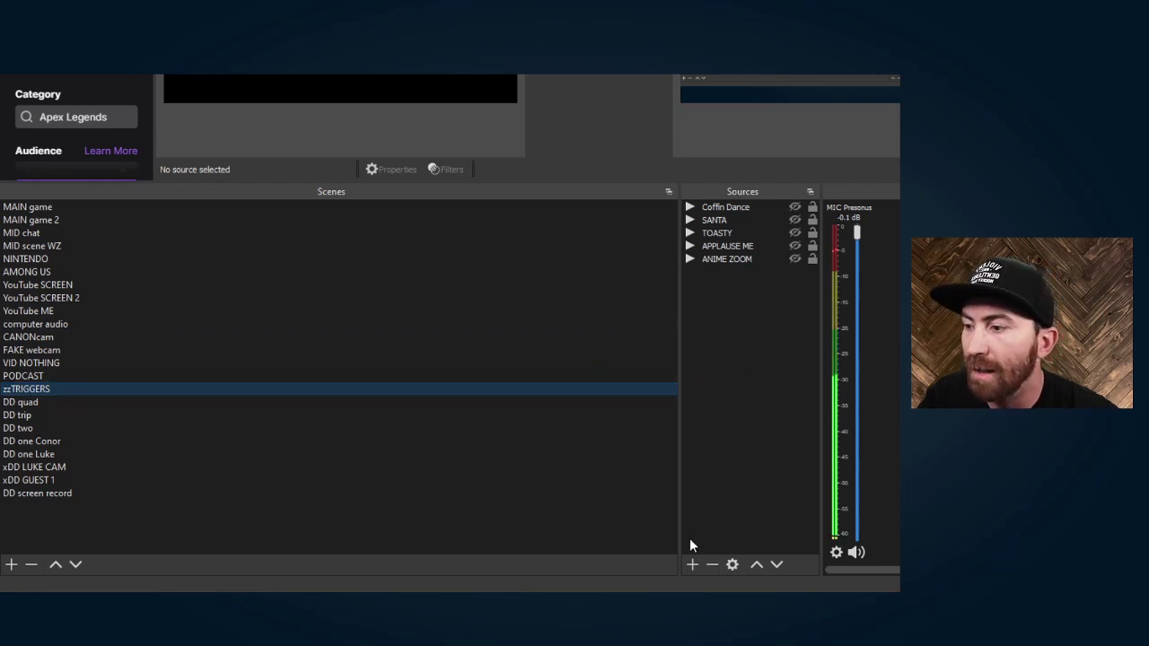
{"action": "left_click", "coordinate": [692, 564]}
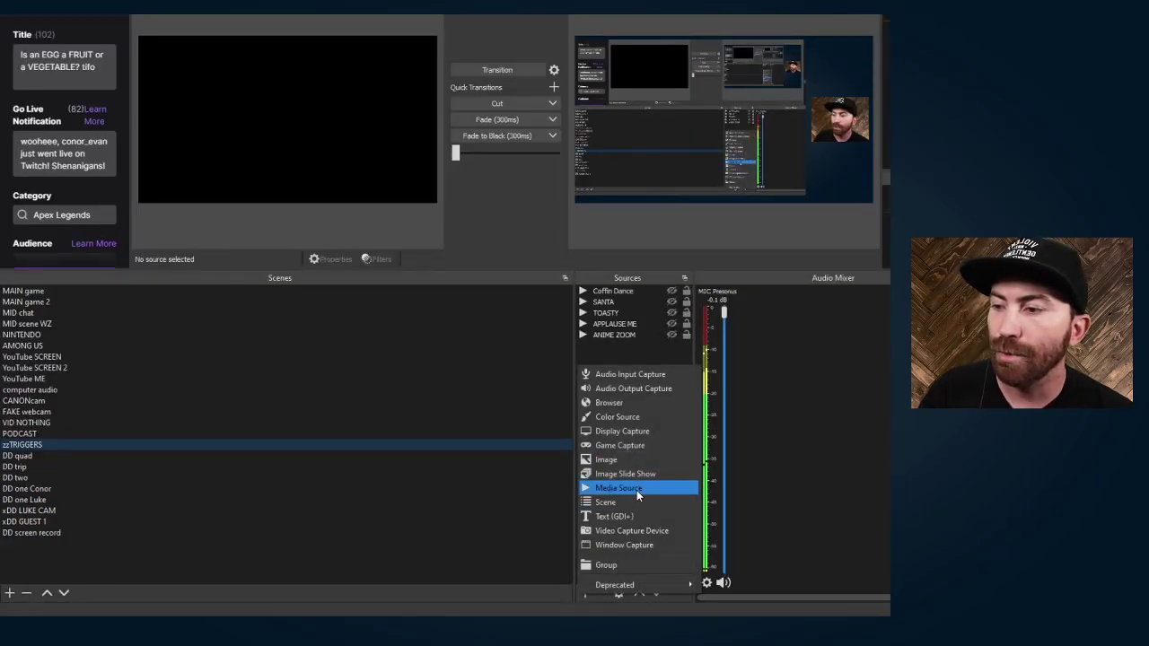
Step: Add a media source named 'Homer Hides' that plays the Homer Hides.mov clip
{"action": "left_click", "coordinate": [636, 488]}
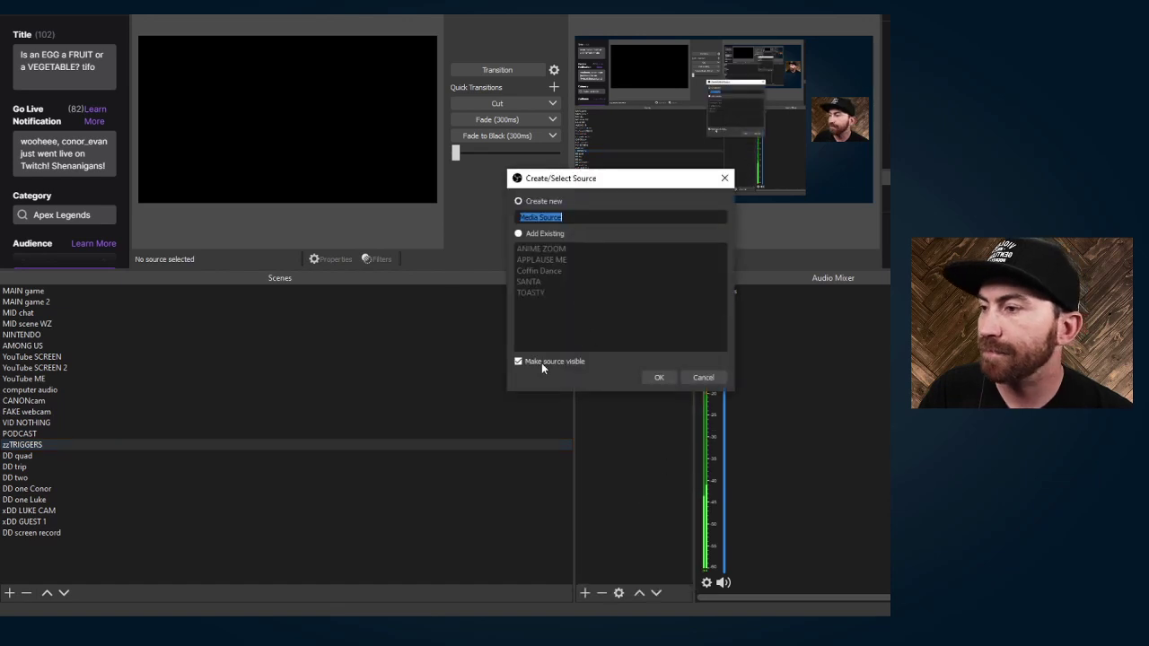
{"action": "type", "text": "Ho"}
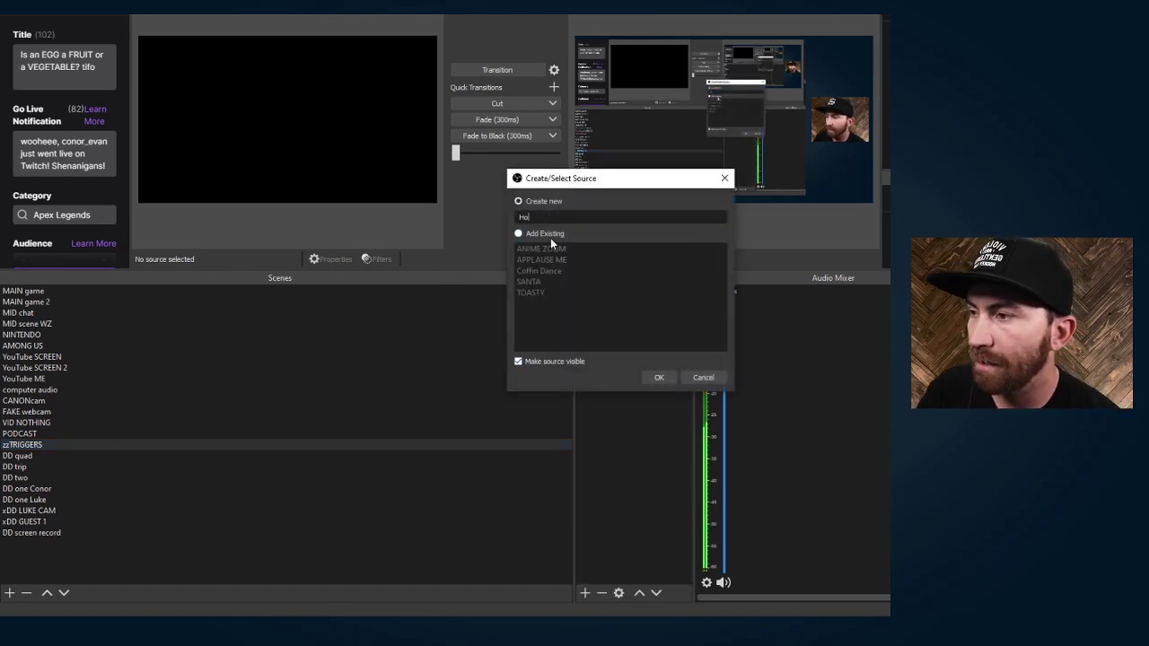
{"action": "type", "text": "mer Hides"}
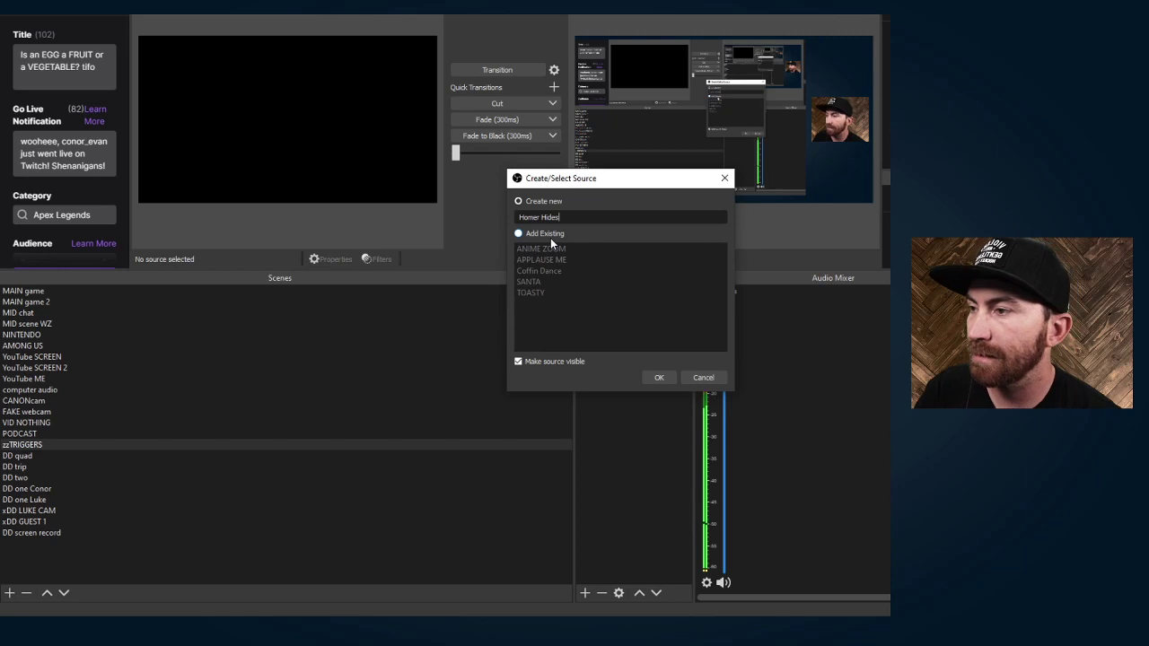
{"action": "left_click", "coordinate": [661, 377]}
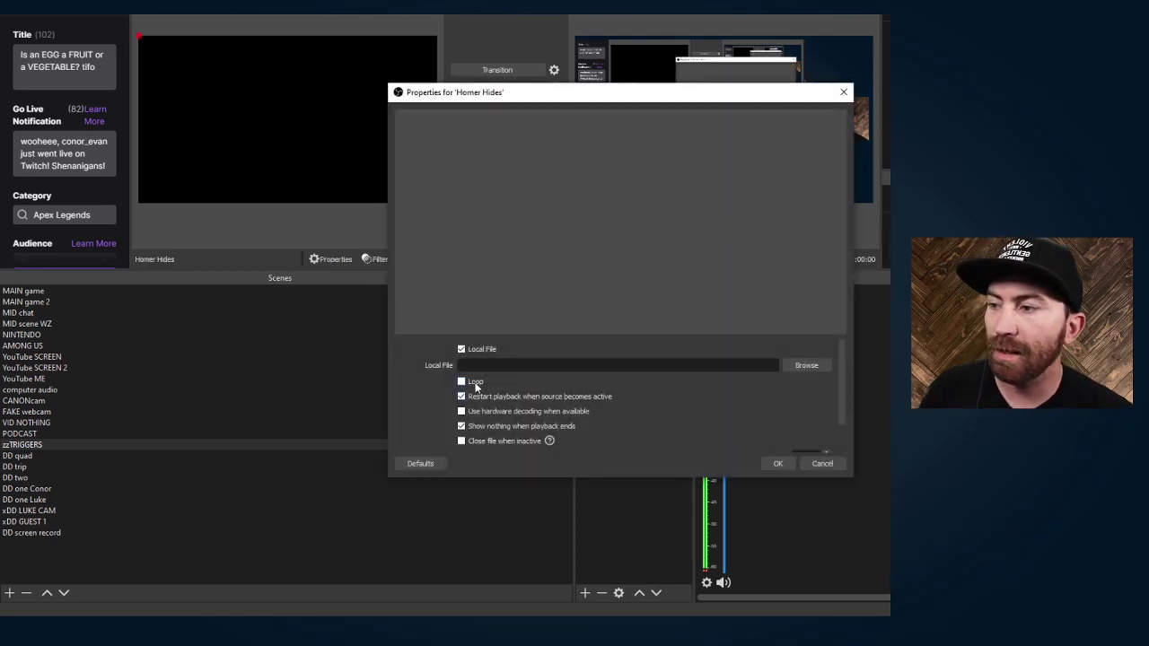
{"action": "left_click", "coordinate": [800, 366]}
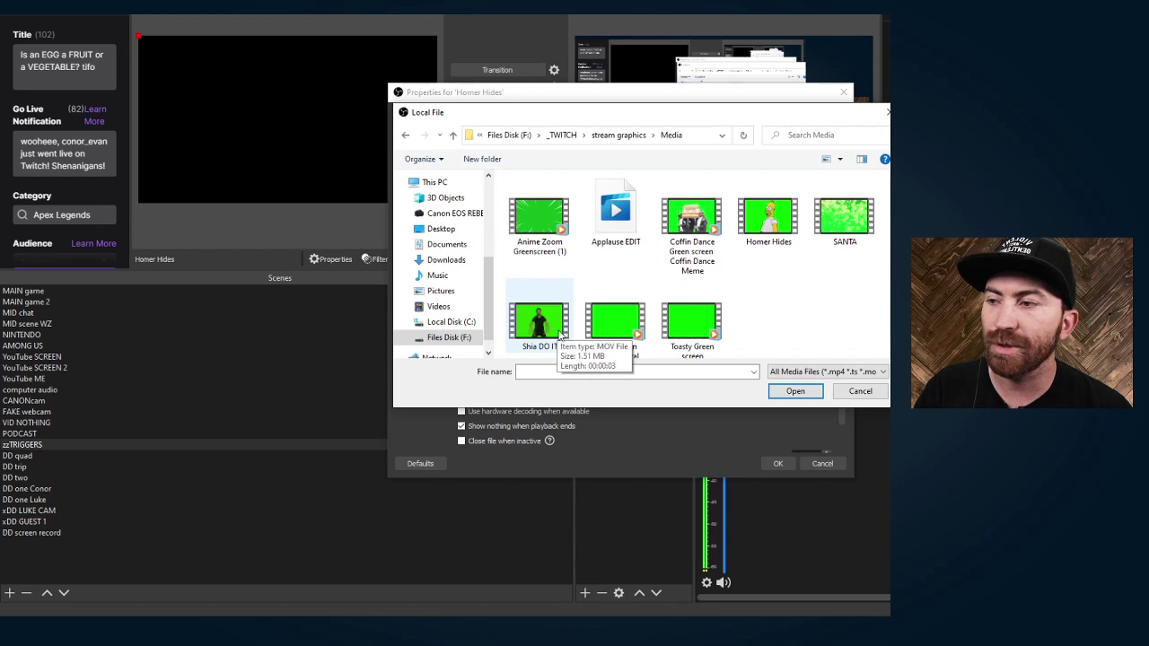
{"action": "left_click", "coordinate": [768, 217]}
{"action": "left_click", "coordinate": [795, 391]}
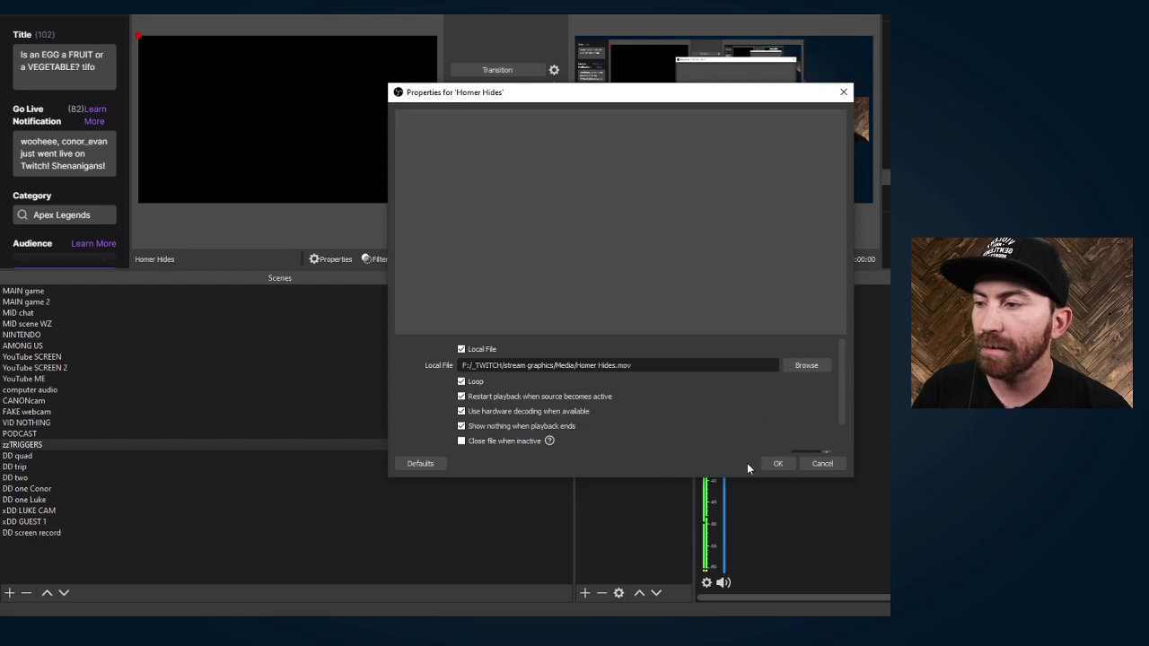
Step: Confirm the Homer Hides source settings and review its Chroma Key (Green) and Color Correction filters
{"action": "left_click", "coordinate": [776, 463]}
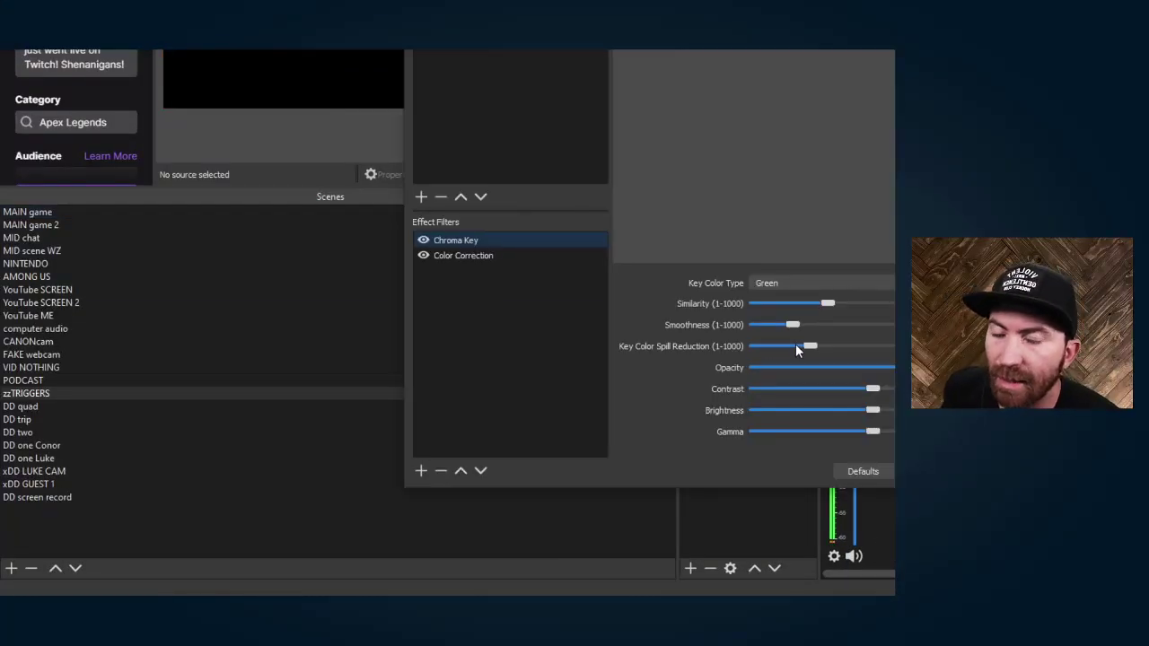
{"action": "left_click", "coordinate": [522, 255]}
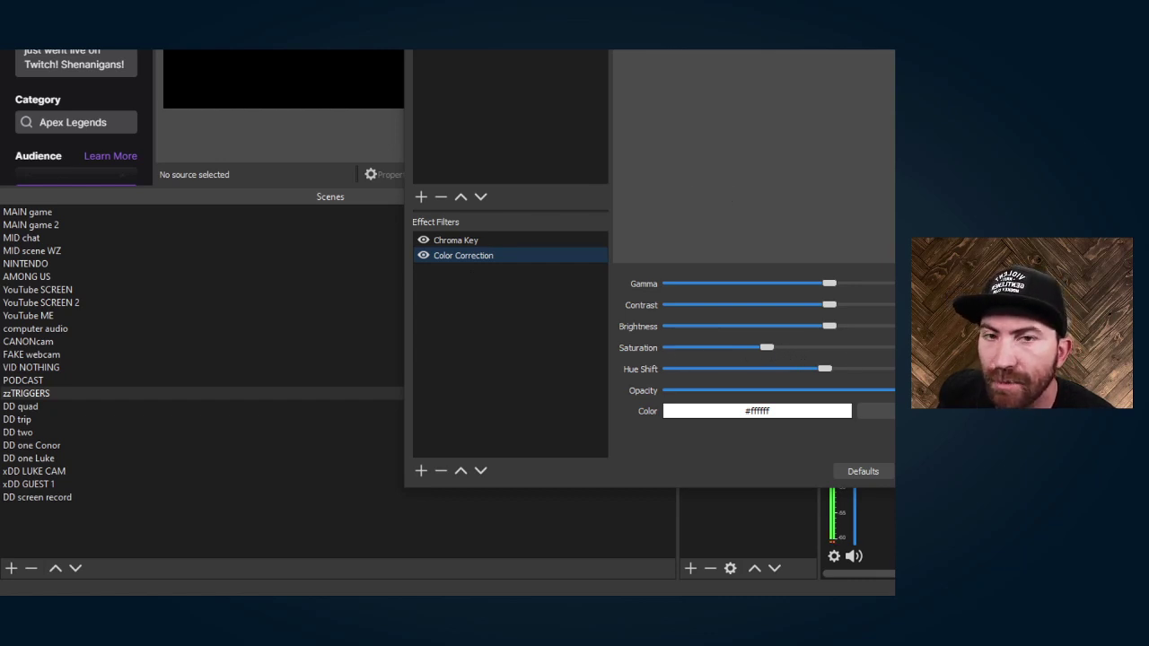
Step: Close the filters, then check and dismiss the Homer Hides source's properties
{"action": "key", "text": "Escape"}
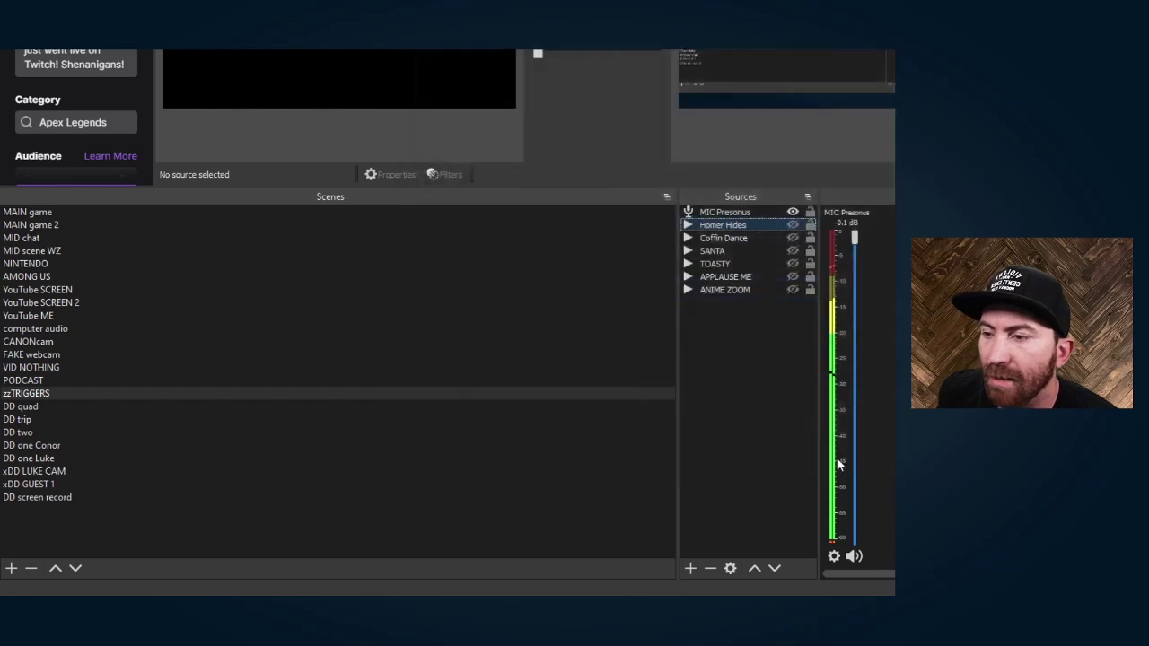
{"action": "right_click", "coordinate": [749, 224]}
{"action": "left_click", "coordinate": [786, 231]}
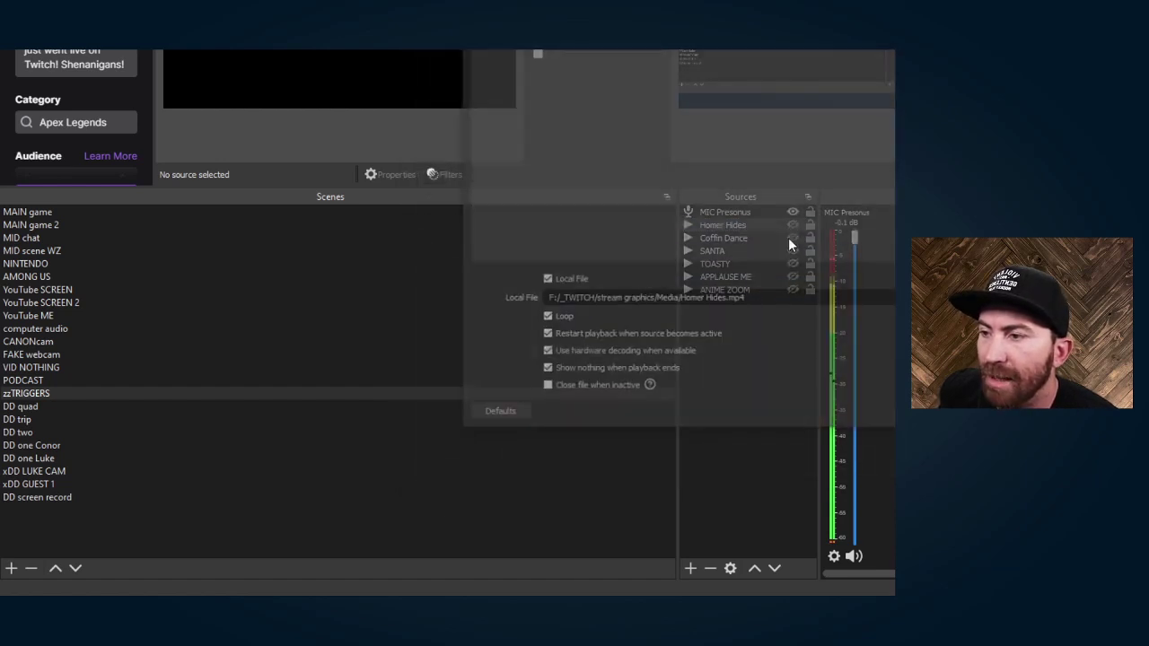
{"action": "key", "text": "Escape"}
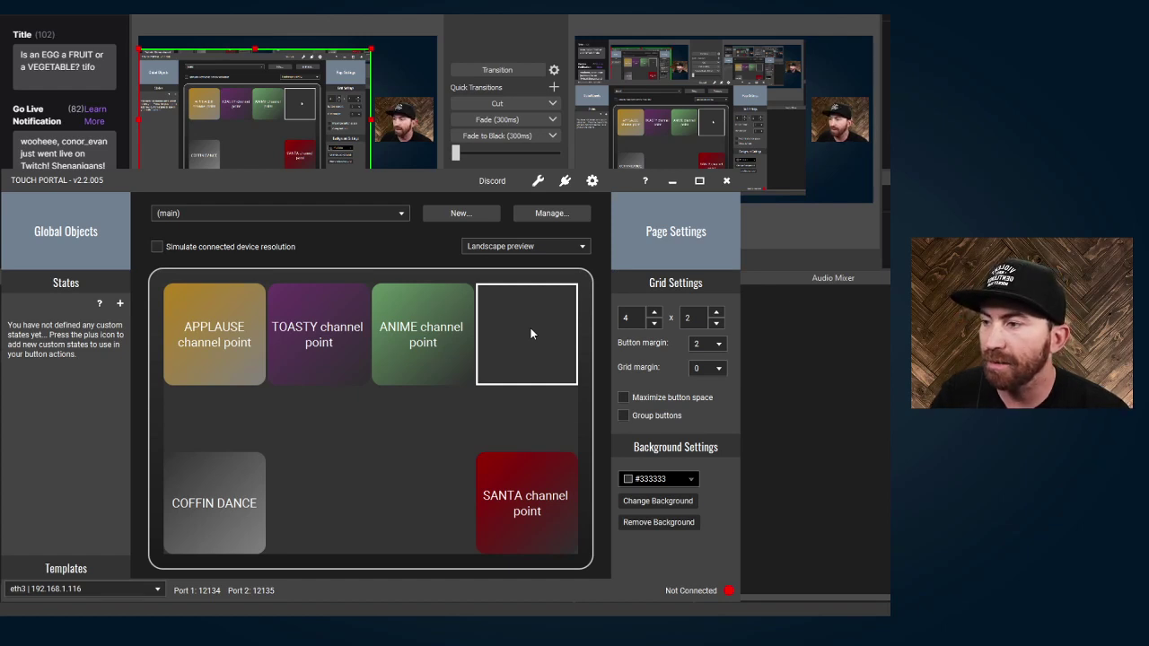
Step: Create a Touch Portal button labelled 'Homer Hides' with a non-transparent gradient background
{"action": "left_click", "coordinate": [530, 334]}
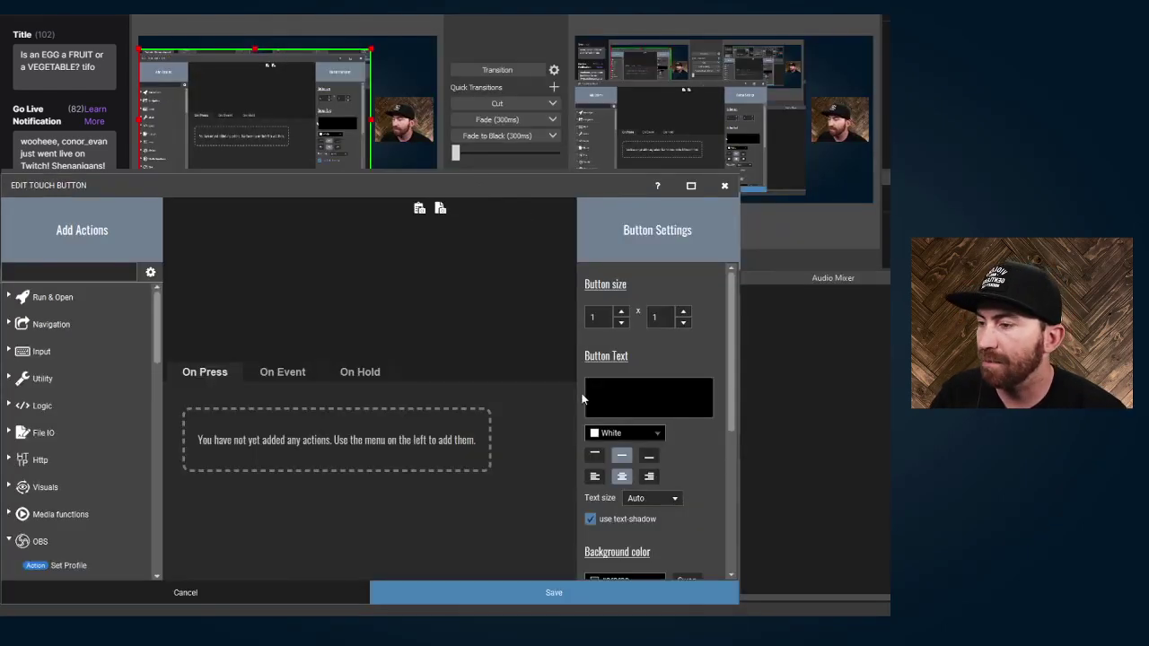
{"action": "type", "text": "Homer Hides"}
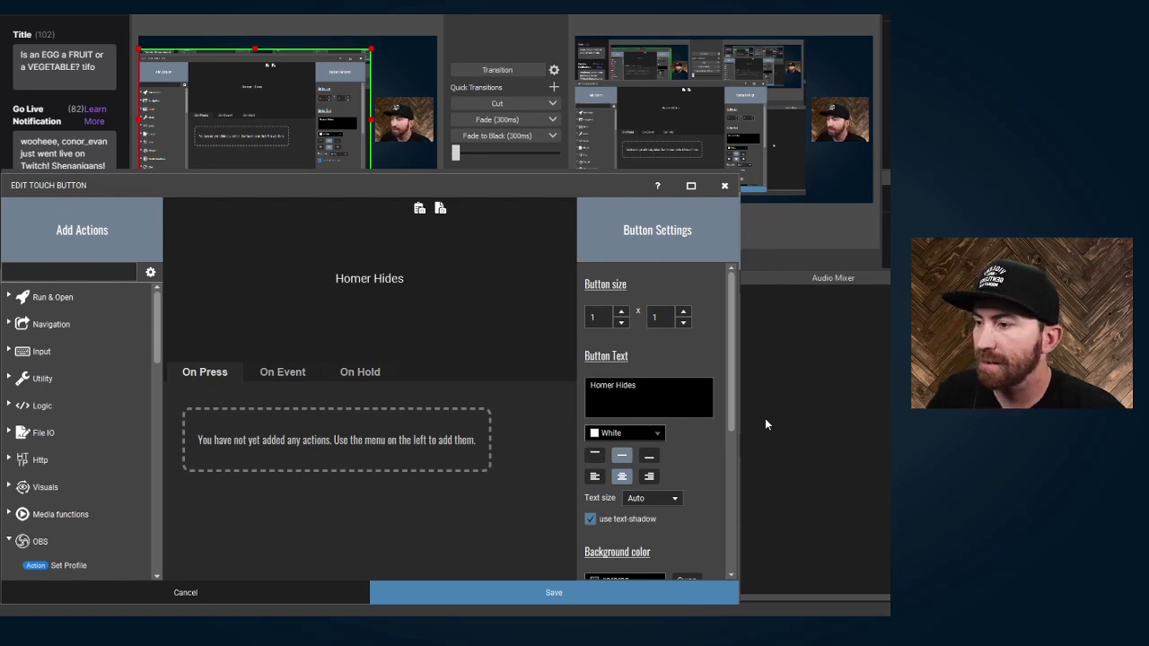
{"action": "scroll", "coordinate": [659, 525], "scroll_direction": "down", "scroll_amount": 3}
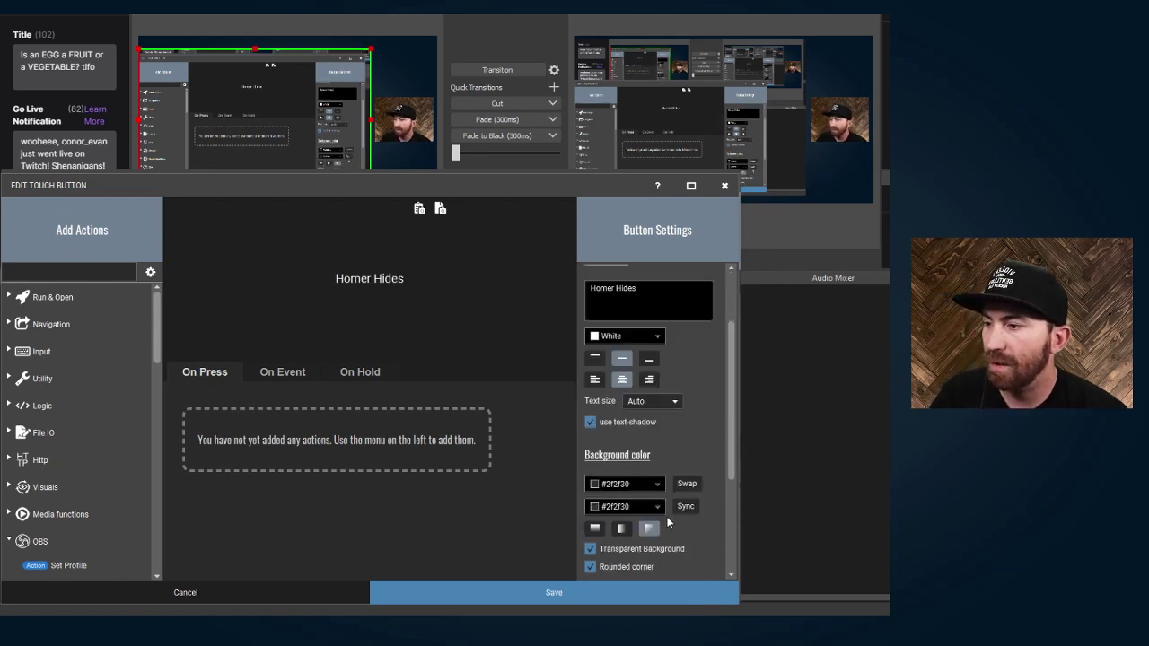
{"action": "left_click", "coordinate": [622, 553]}
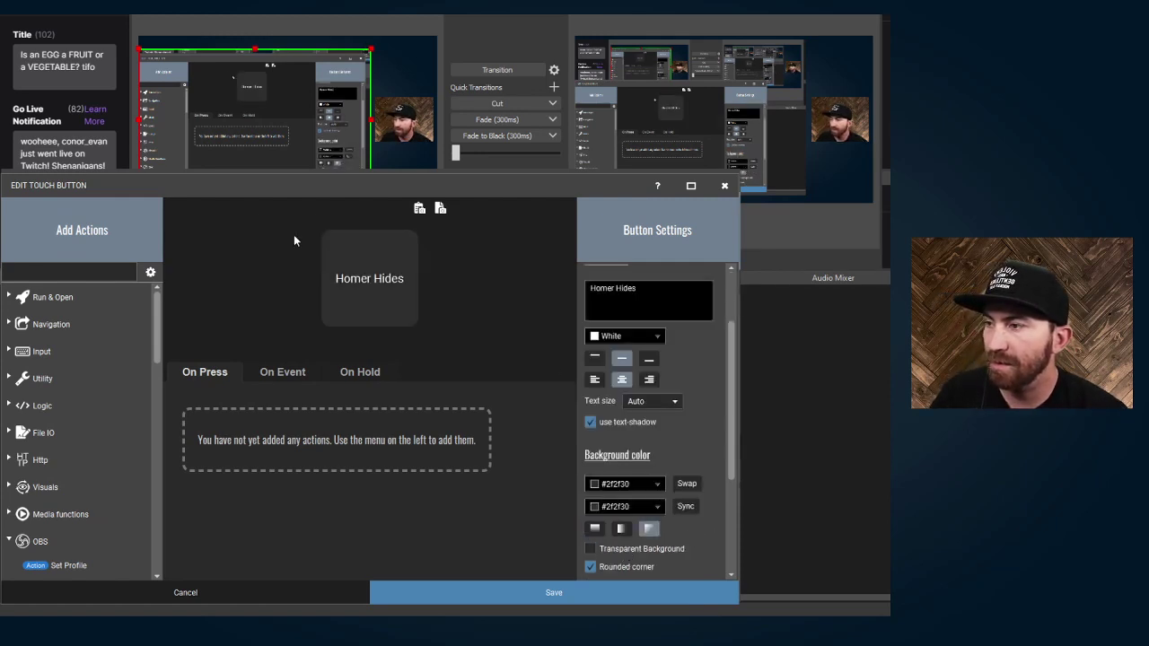
{"action": "left_click", "coordinate": [593, 531]}
Step: Set the gradient colours to #cccc33 and #ffe6cc and make the button text black
{"action": "left_click", "coordinate": [658, 486]}
{"action": "left_click", "coordinate": [691, 423]}
{"action": "left_click", "coordinate": [661, 507]}
{"action": "left_click", "coordinate": [671, 458]}
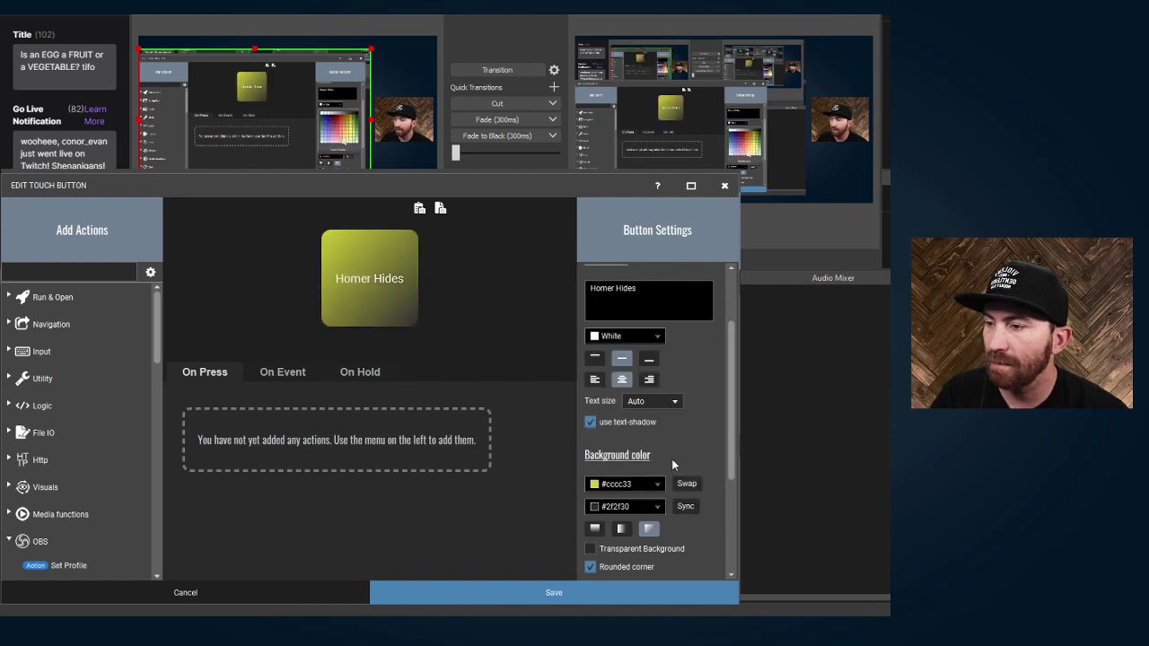
{"action": "left_click", "coordinate": [624, 335]}
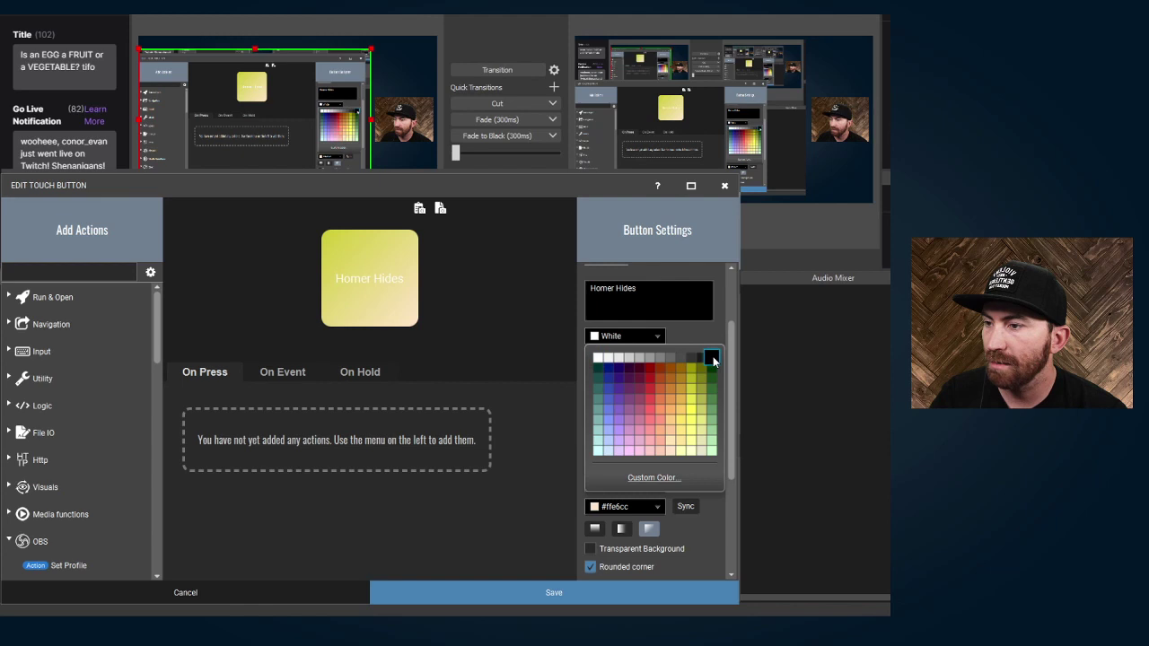
{"action": "left_click", "coordinate": [713, 357]}
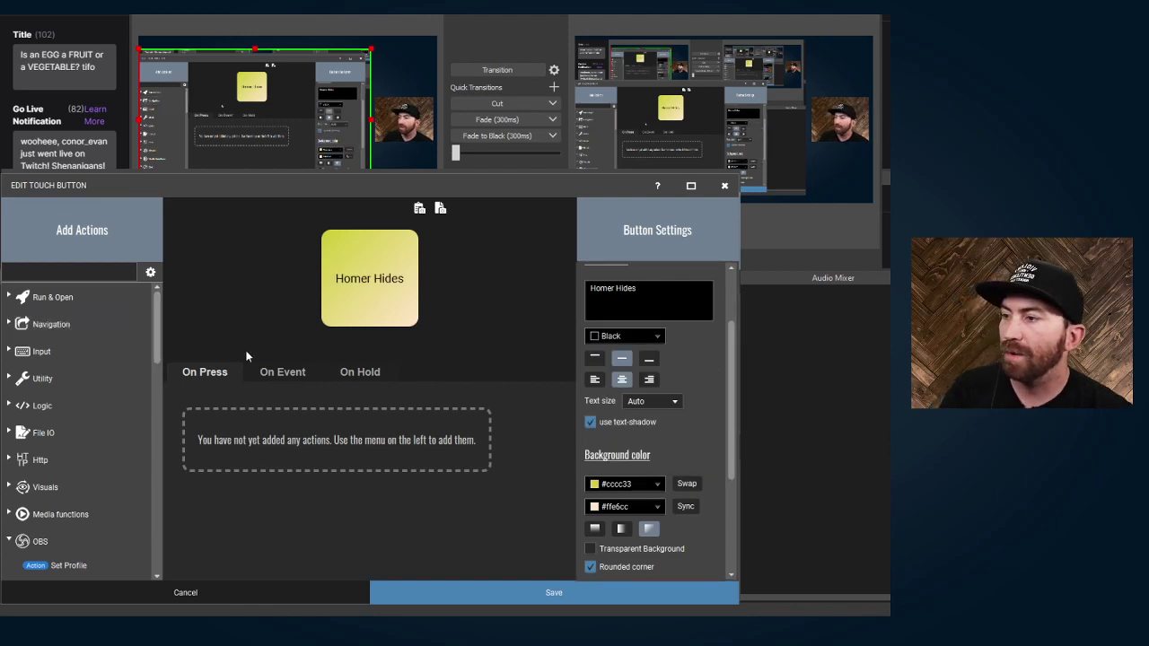
{"action": "left_click", "coordinate": [272, 374]}
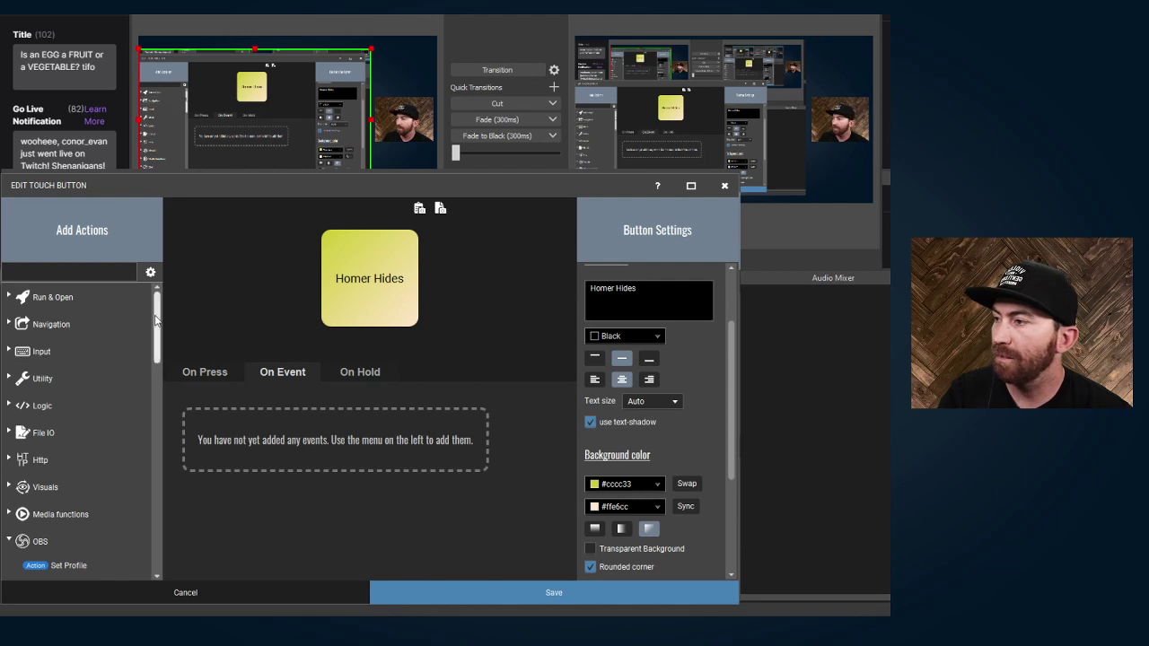
Step: Add an On Channel Points Redeemed event with the reward id 'Homer Hides'
{"action": "left_click_drag", "start_coordinate": [154, 319], "coordinate": [154, 321]}
{"action": "scroll", "coordinate": [85, 451], "scroll_direction": "down", "scroll_amount": 10}
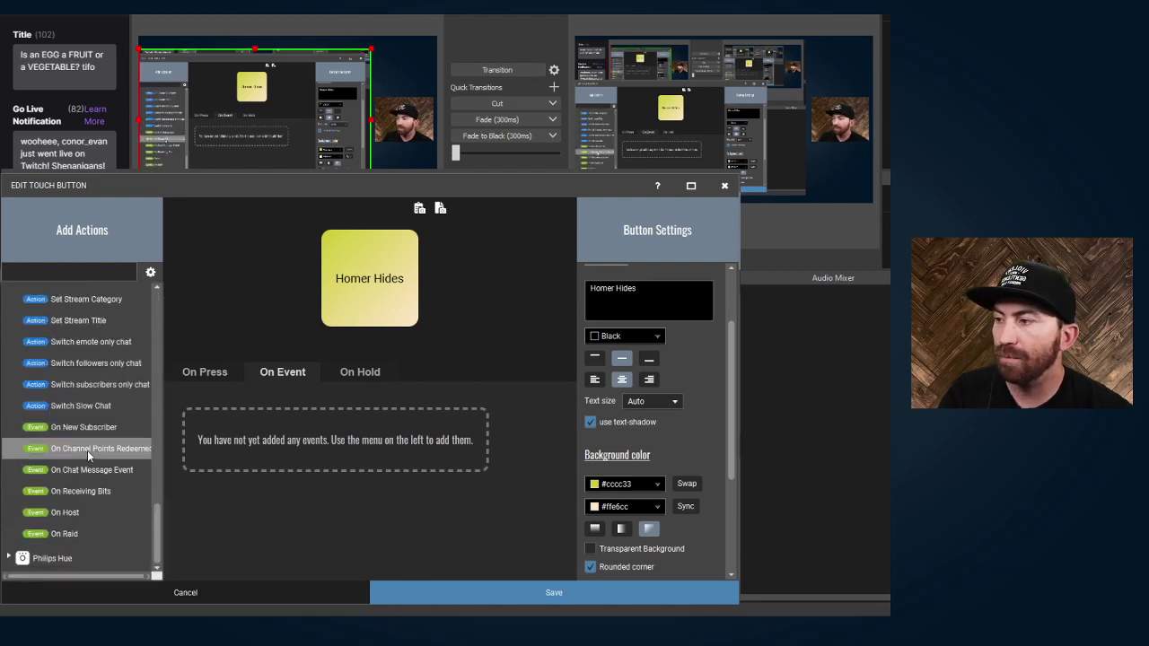
{"action": "left_click", "coordinate": [87, 451]}
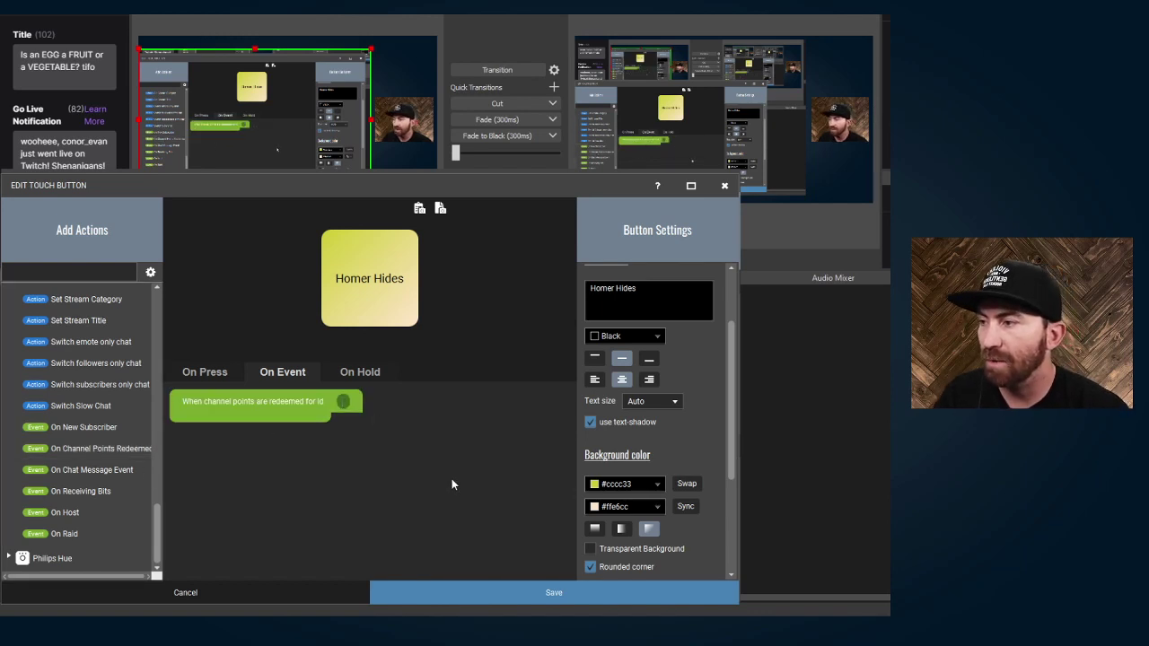
{"action": "type", "text": "H"}
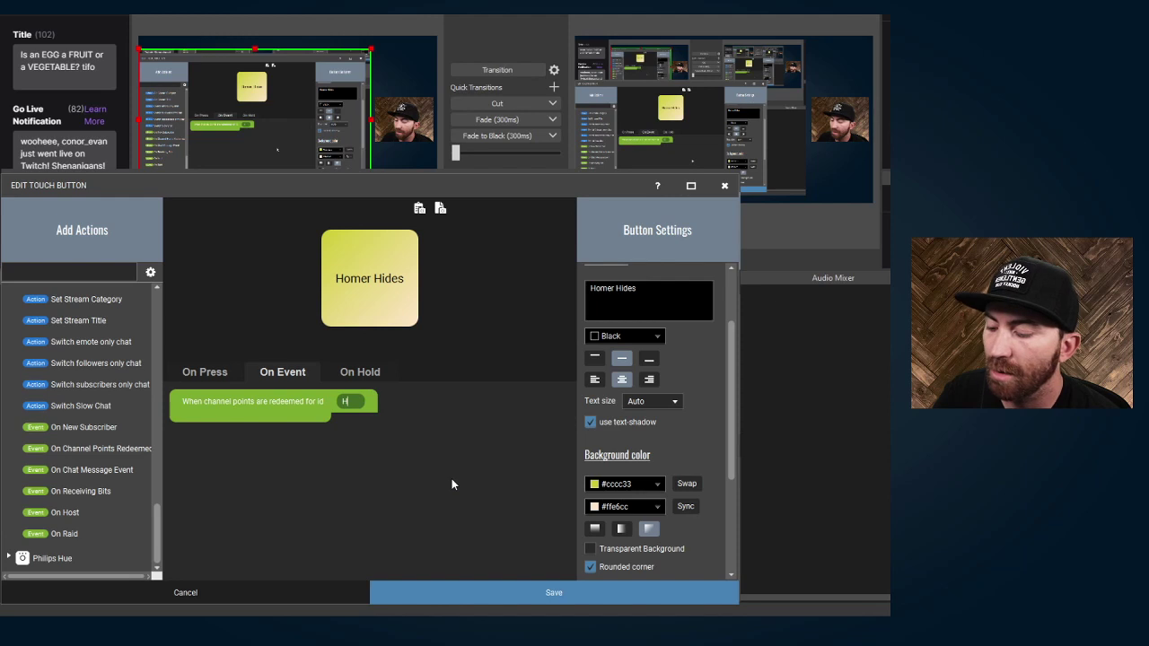
{"action": "type", "text": "omer Hides"}
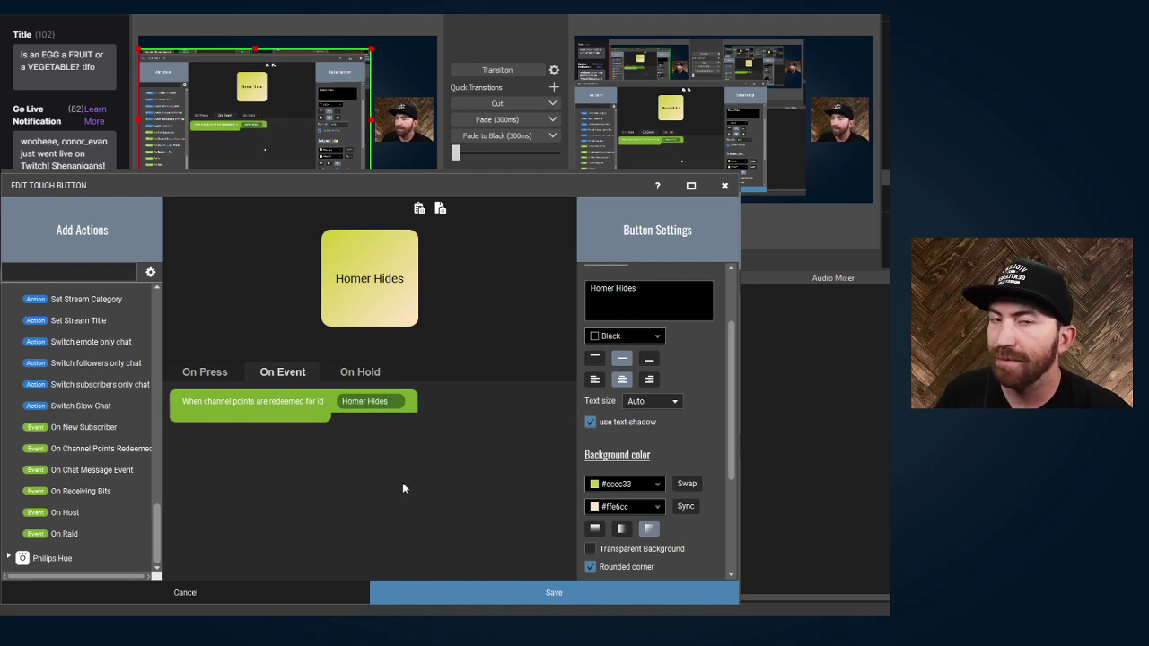